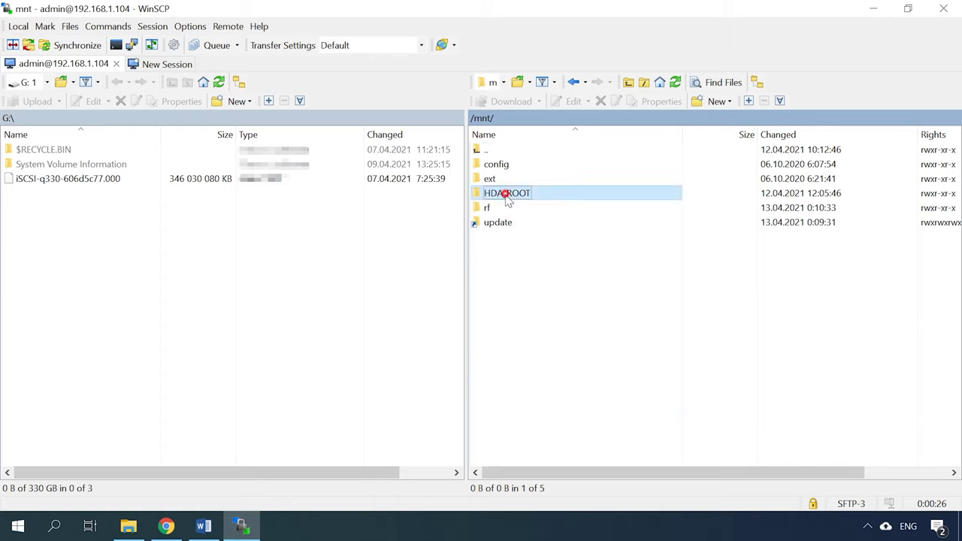
Open the iscsi_trgt.conf file from the NAS folder /mnt/HDA_ROOT/.config for editing.
left_click(508, 197)
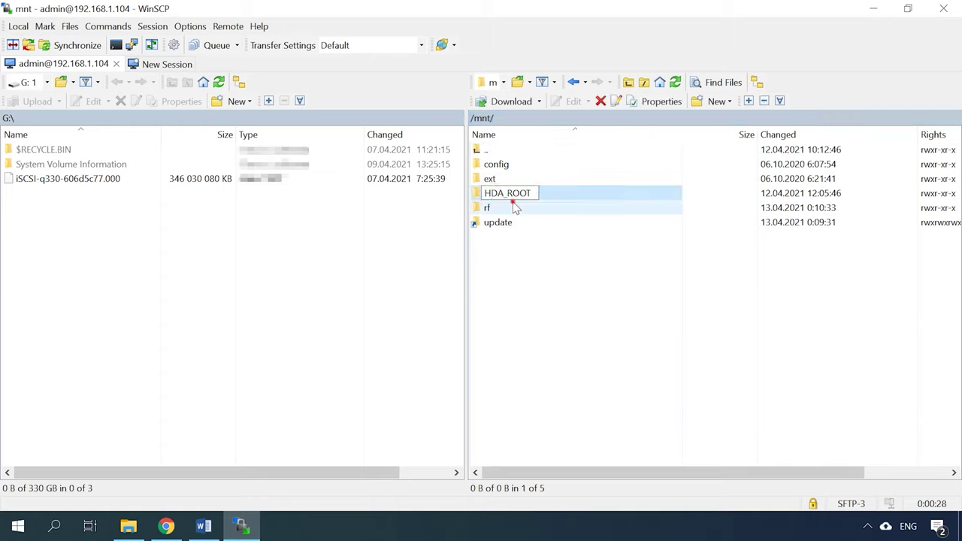
double_click(508, 197)
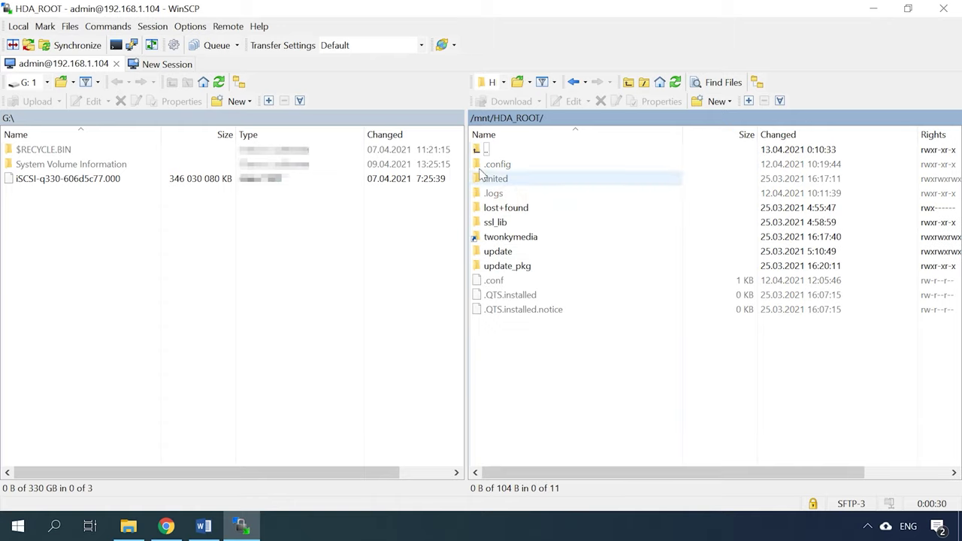
double_click(496, 163)
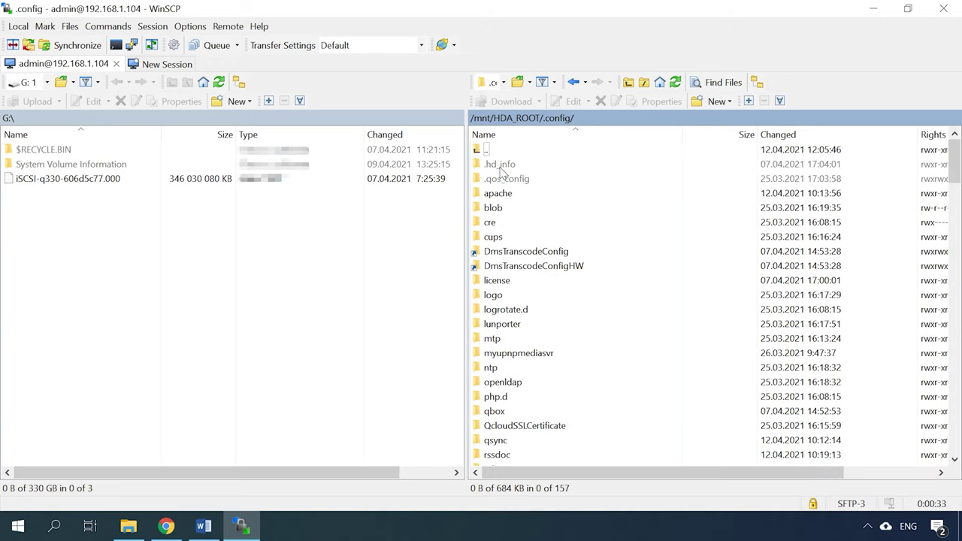
scroll(504, 181, "down", 11)
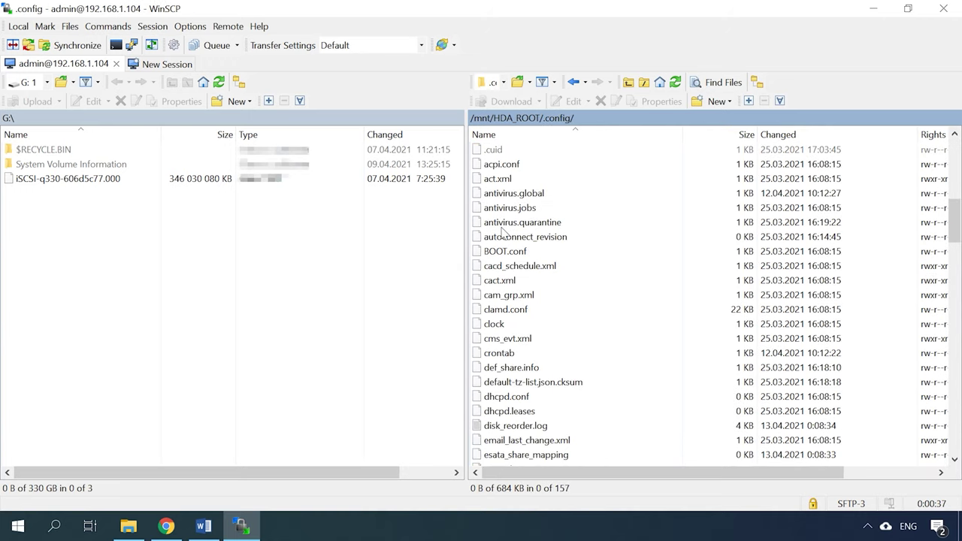
scroll(502, 231, "down", 7)
scroll(502, 231, "down", 7)
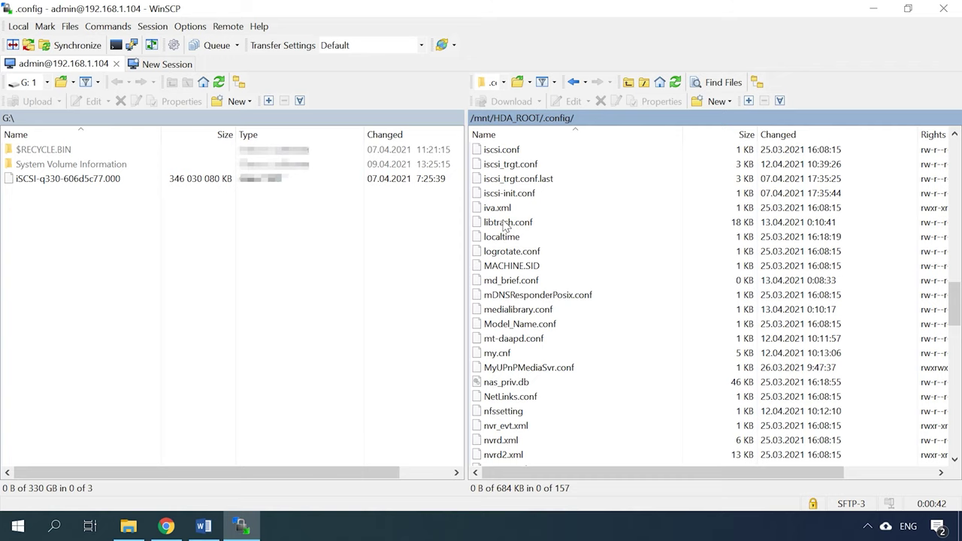
left_click(512, 166)
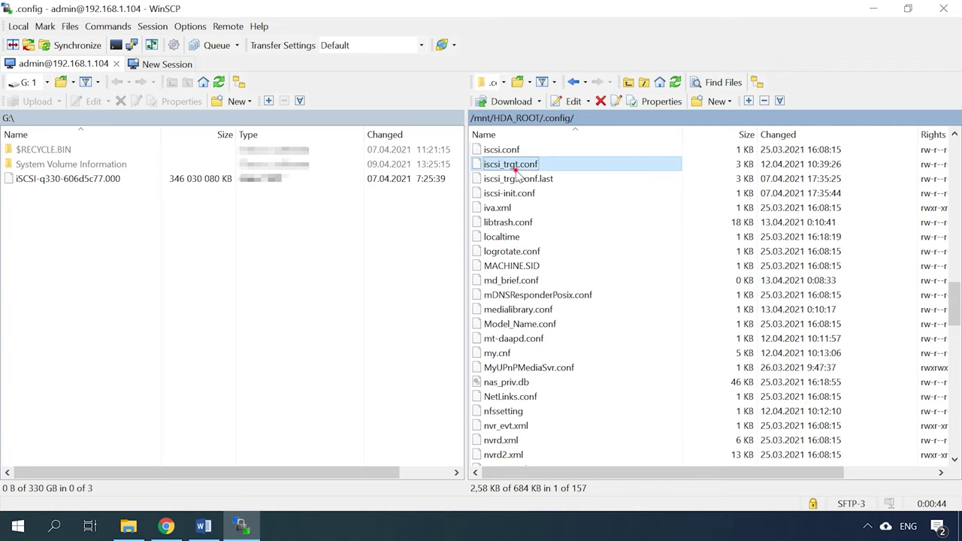
double_click(515, 167)
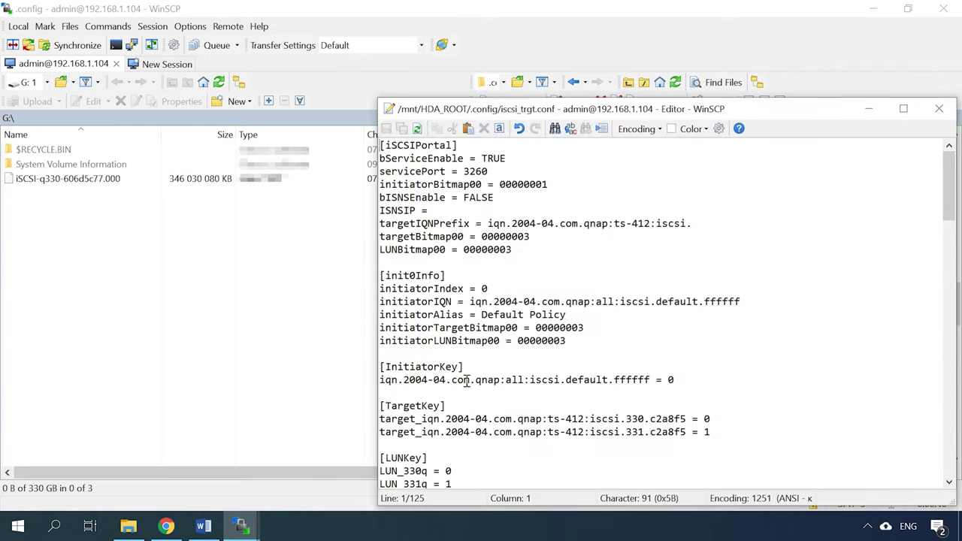
Find the LUN0Info section in iscsi_trgt.conf, and copy the base name of the iSCSI-q330-606d5c77.000 image file on drive G:.
scroll(460, 428, "down", 6)
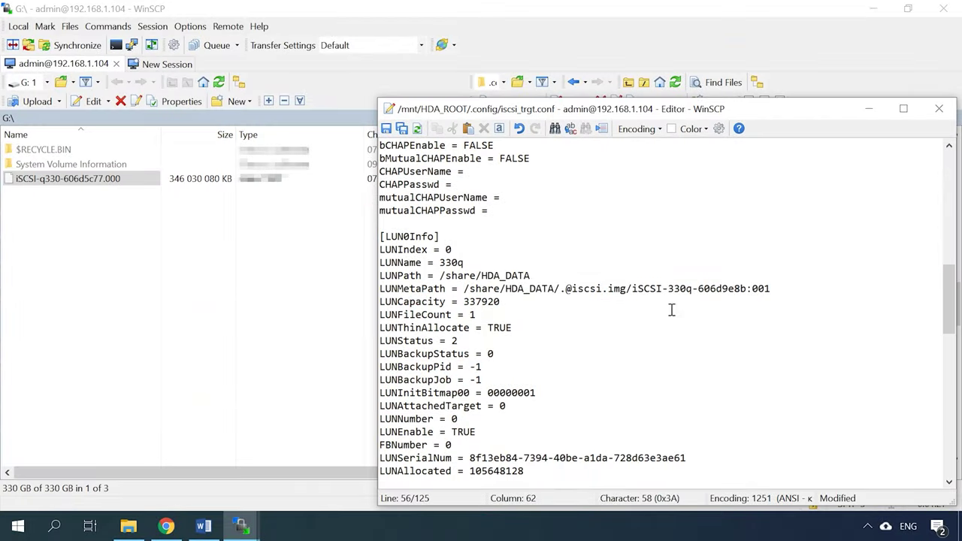
left_click(170, 256)
left_click(81, 180)
left_click(105, 183)
key("ctrl+c")
right_click(101, 181)
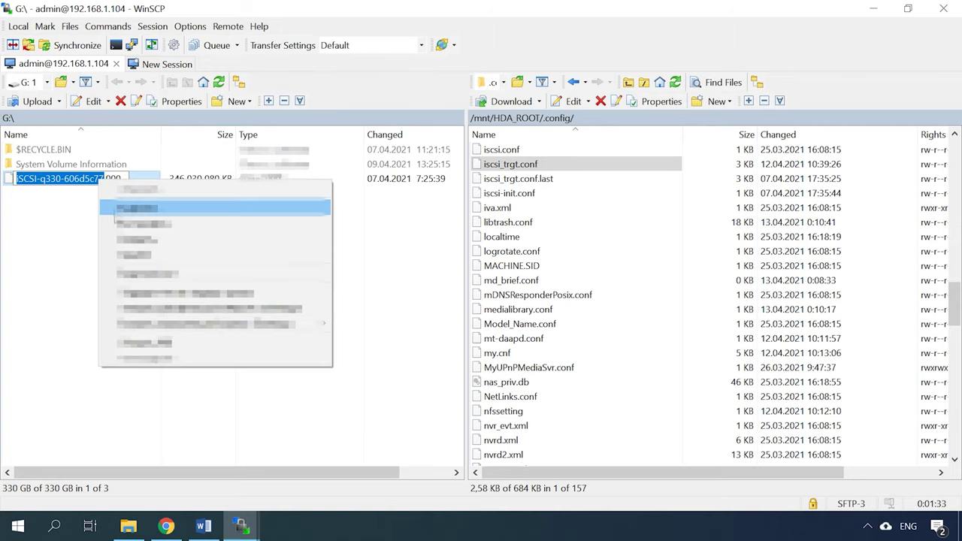
left_click(65, 219)
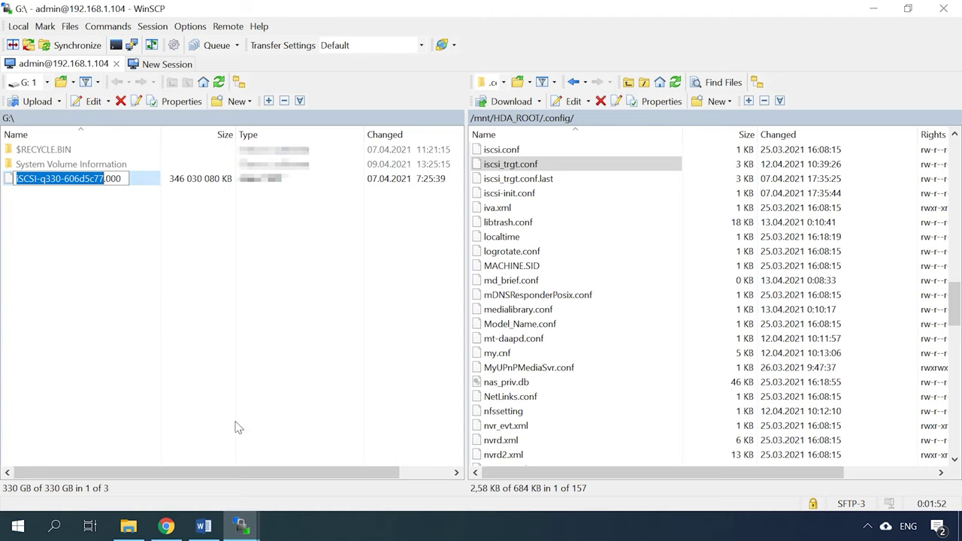
Replace the image name in LUN0Info's LUNMetaPath with iSCSI-q330-606d5c77, then close the configuration file and save the changes.
left_click(242, 524)
left_click(330, 477)
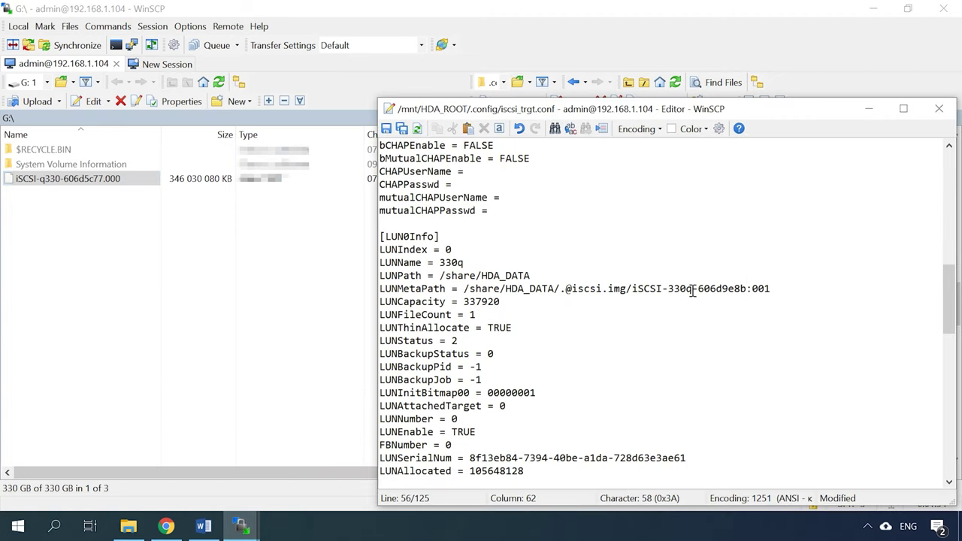
left_click_drag(747, 292, 636, 291)
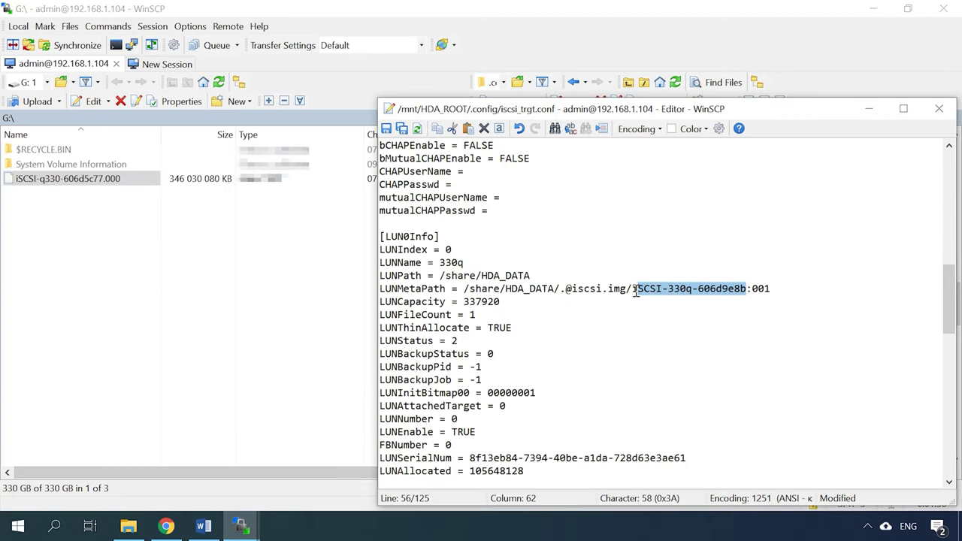
right_click(646, 292)
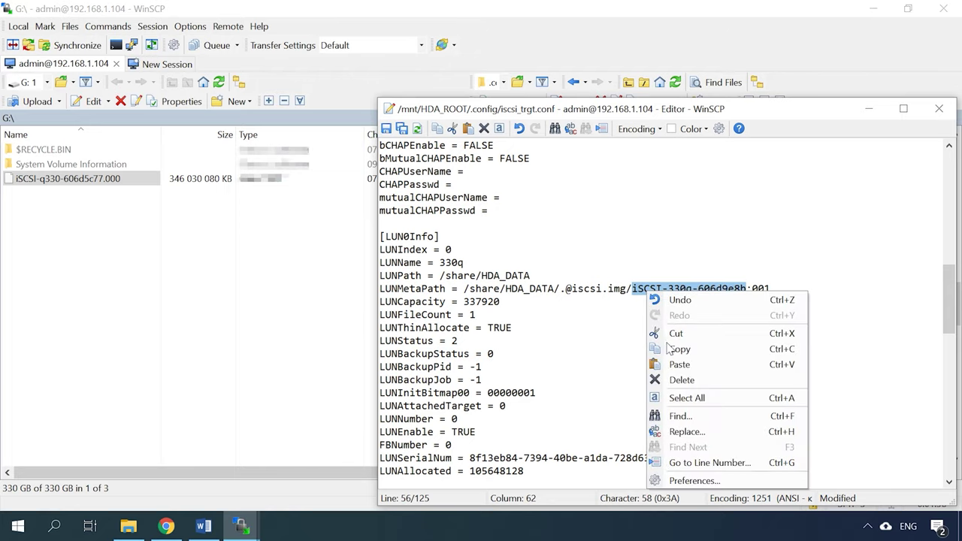
left_click(686, 366)
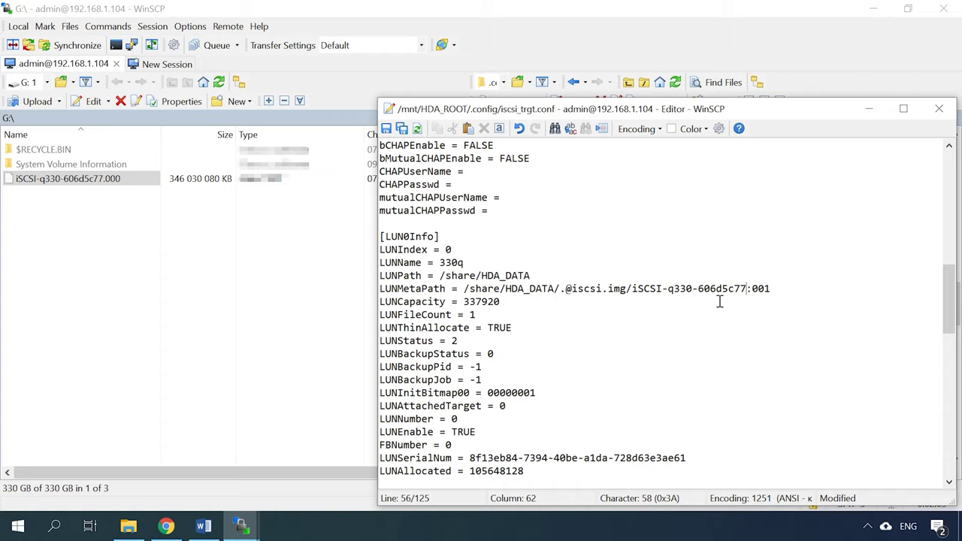
double_click(760, 289)
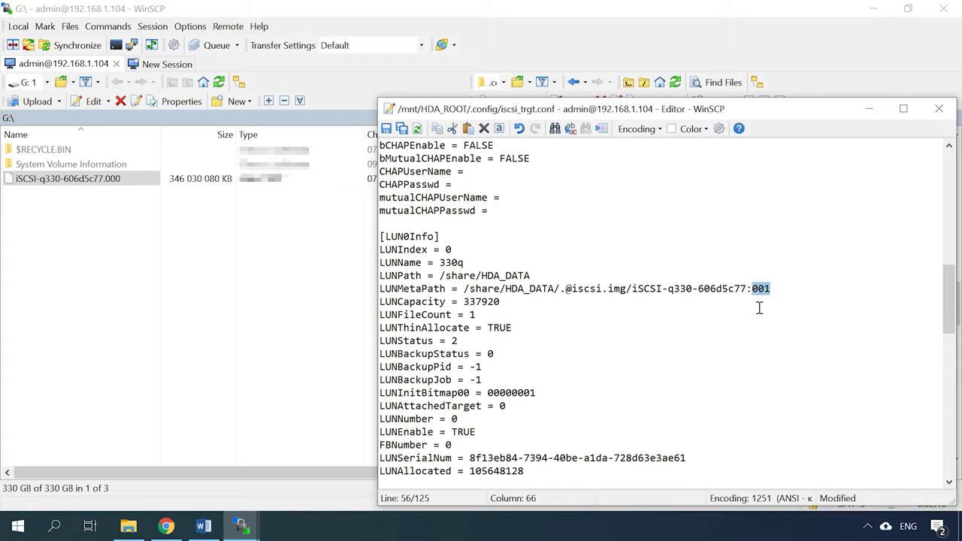
left_click(938, 108)
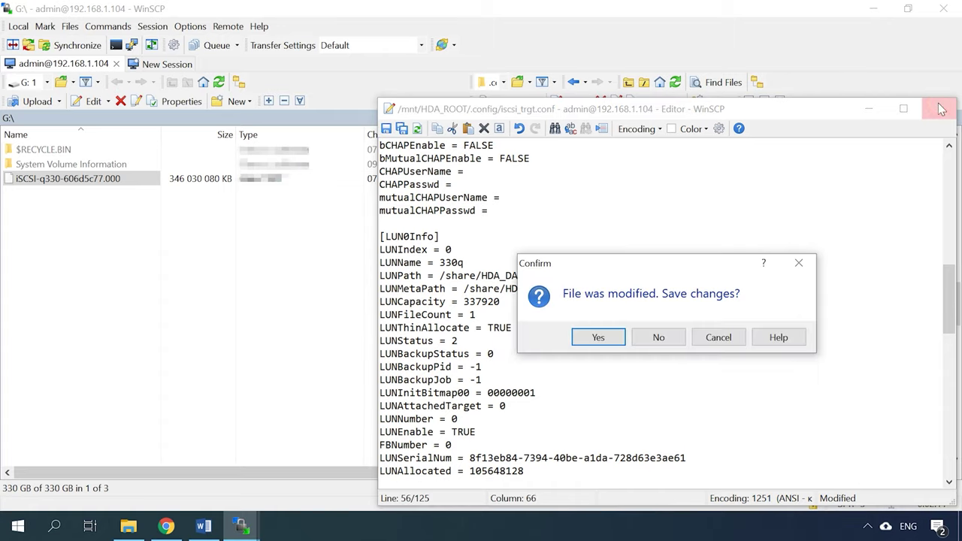
left_click(598, 337)
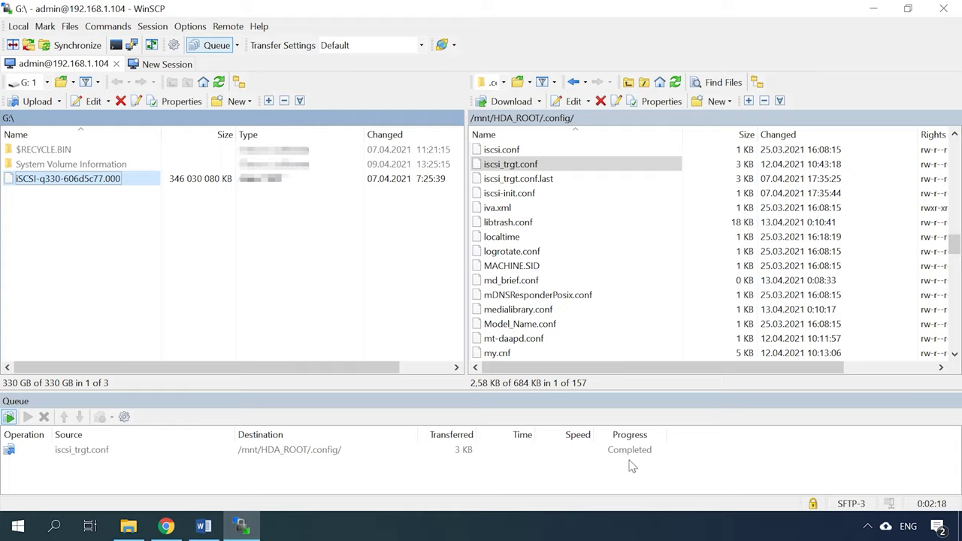
Switch to the NAS web interface in Chrome and open the admin account options.
left_click(166, 525)
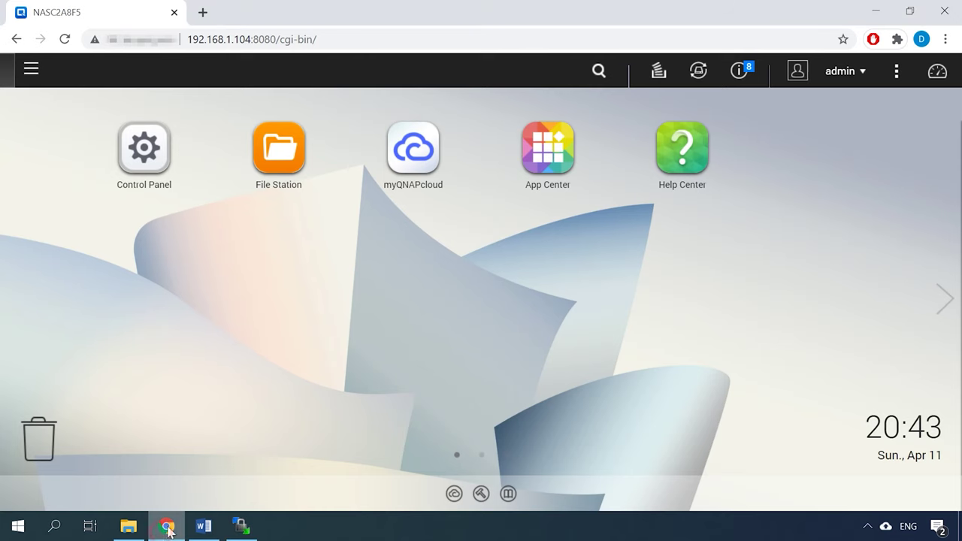
left_click(858, 73)
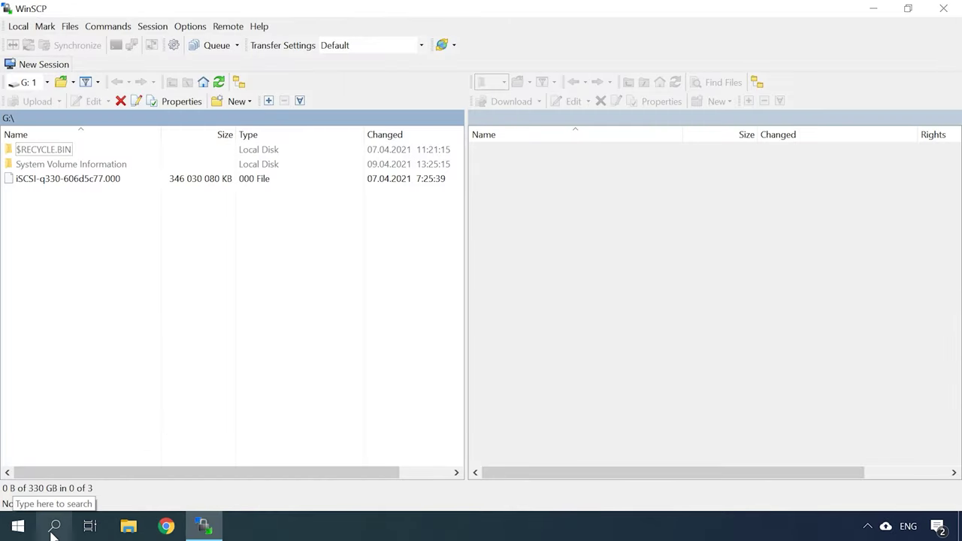
Launch iSCSI Initiator, quick-connect to 192.168.1.104, and connect the target iqn.2004-04.com.qnap:ts-412:iscsi.330.c2a8f5.
left_click(53, 529)
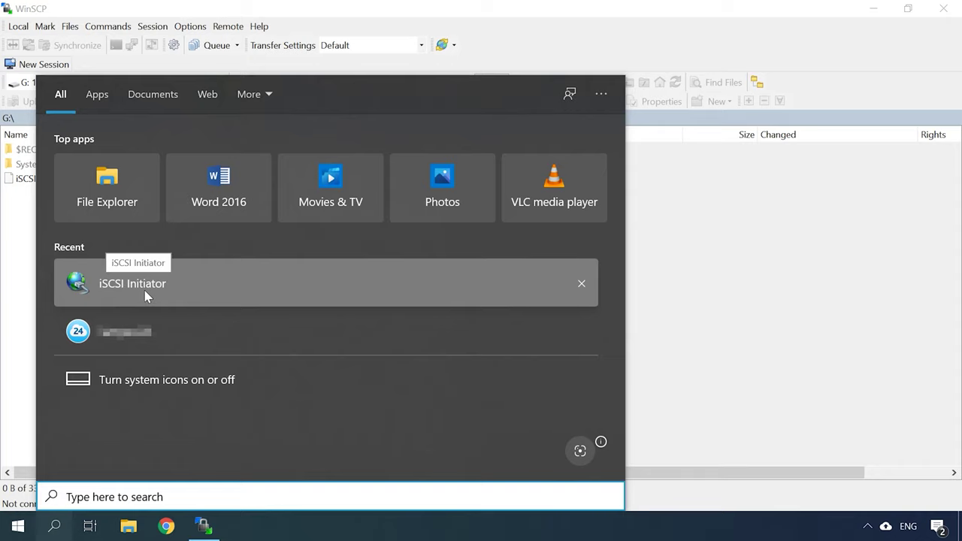
left_click(145, 293)
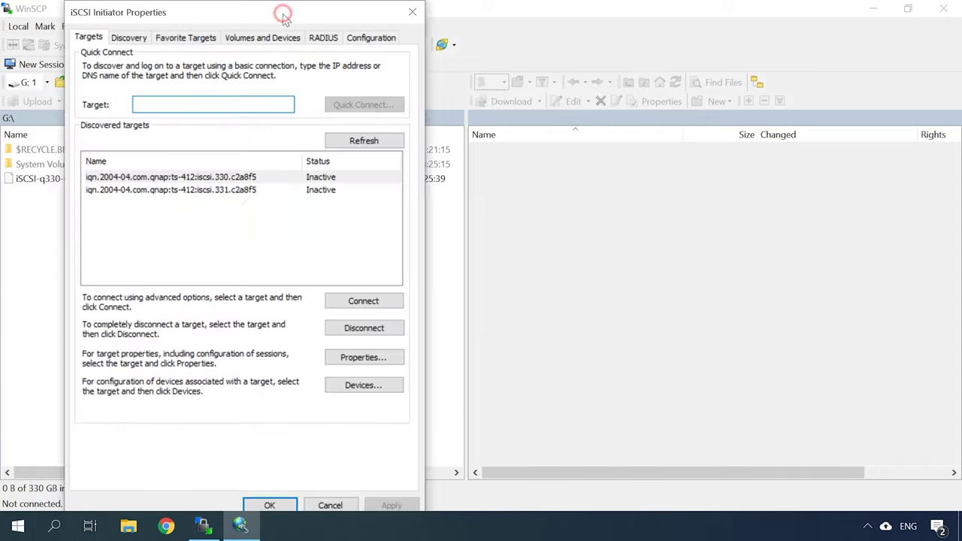
left_click(190, 177)
left_click(167, 103)
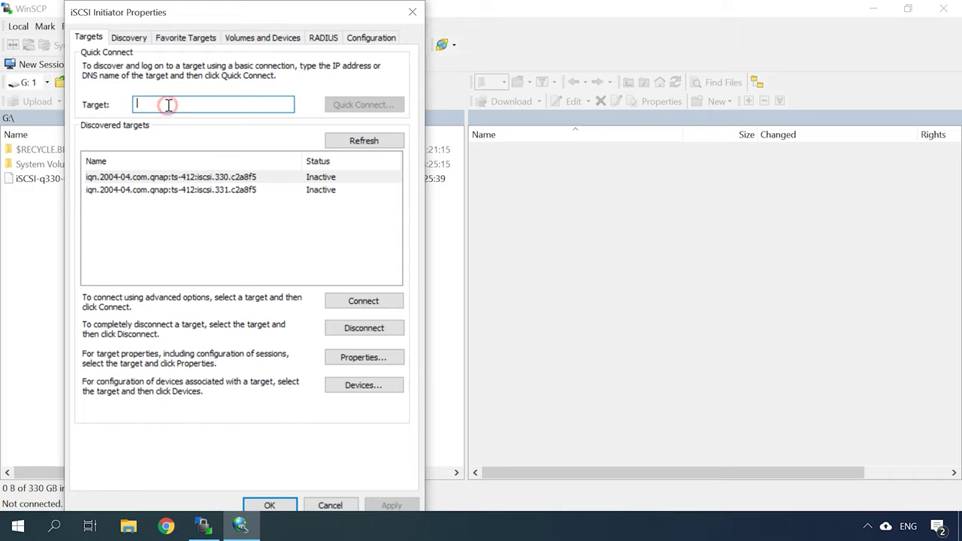
type("192.168.1.104")
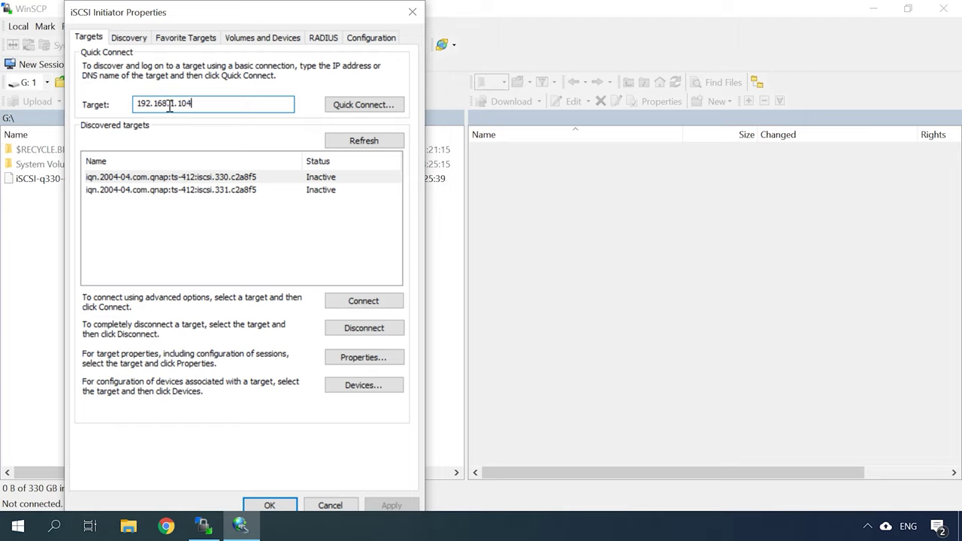
left_click(364, 110)
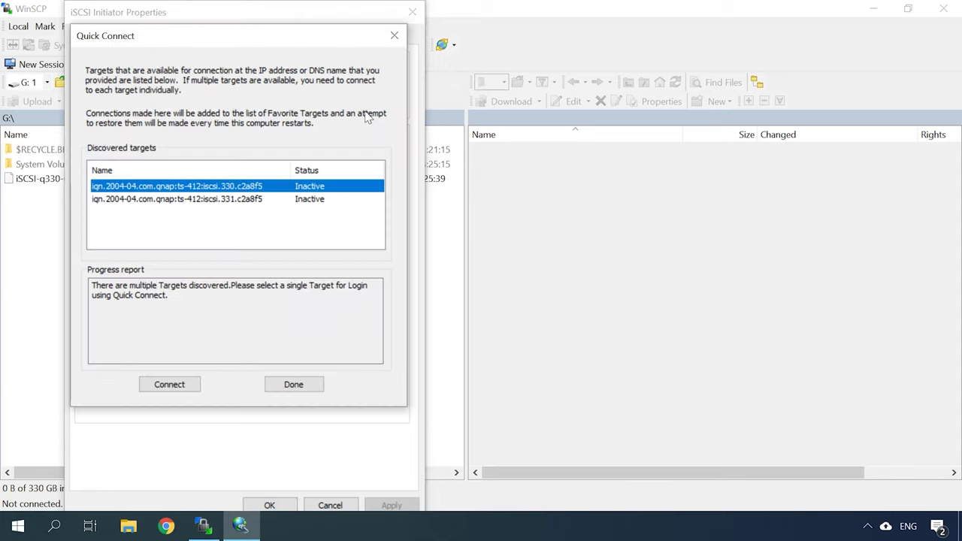
left_click(172, 386)
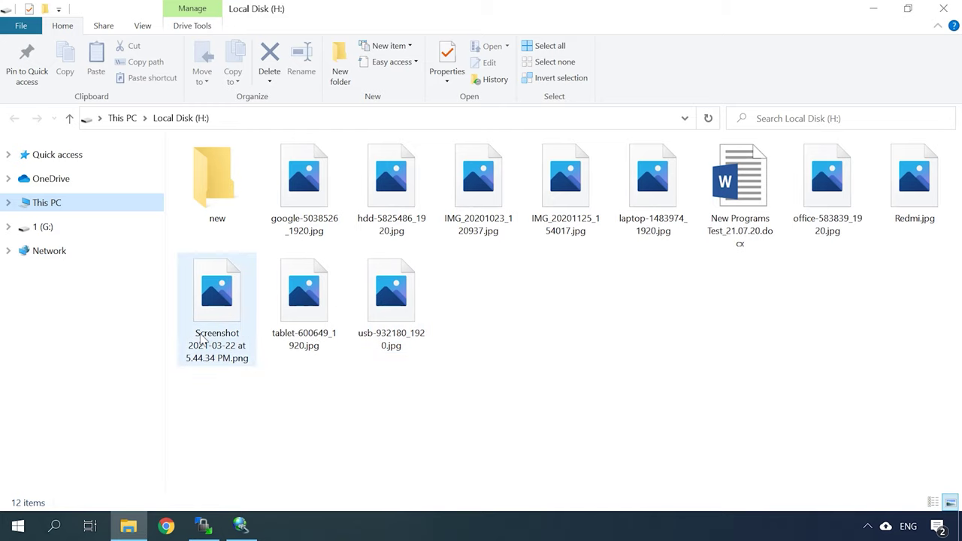
Examine the files on Local Disk (H:) in File Explorer, including the usb, tablet and Screenshot images.
left_click(389, 335)
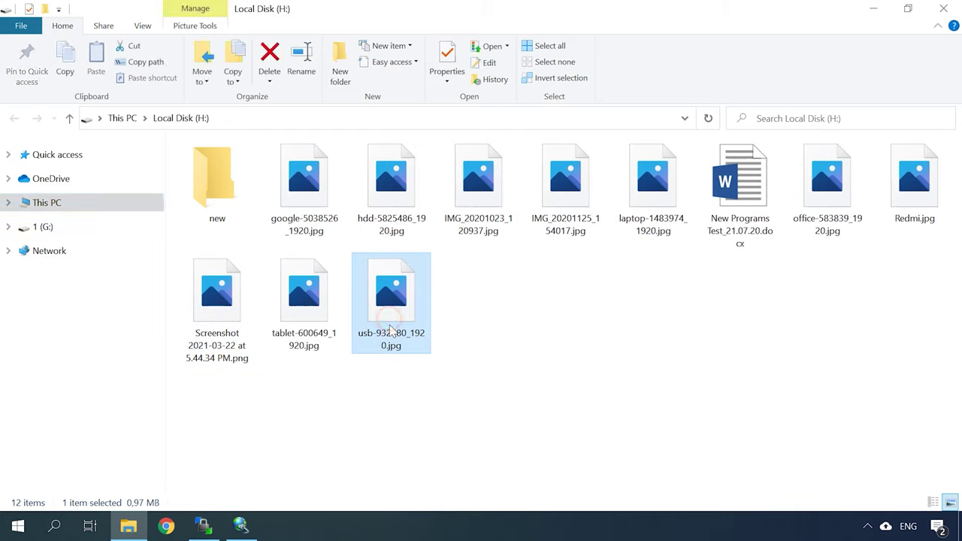
left_click(304, 331)
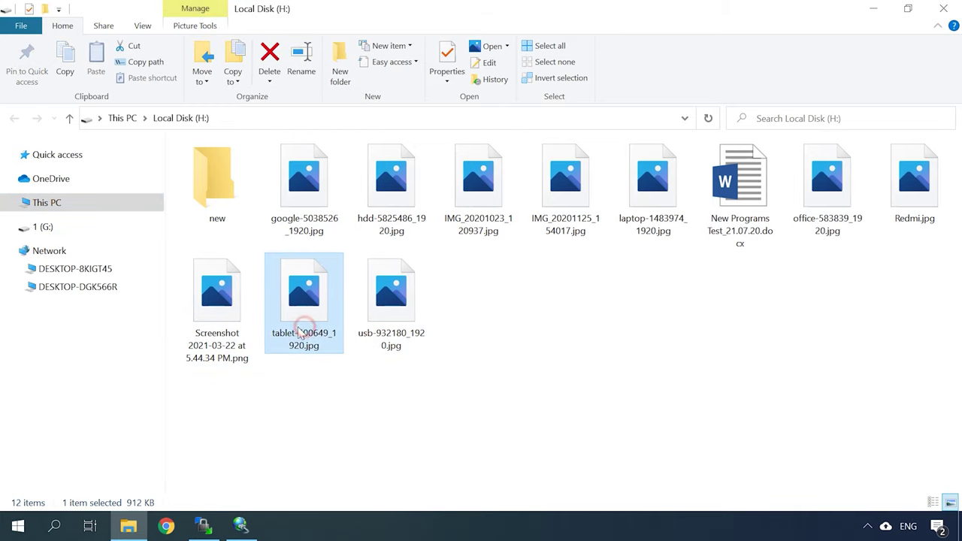
left_click(218, 334)
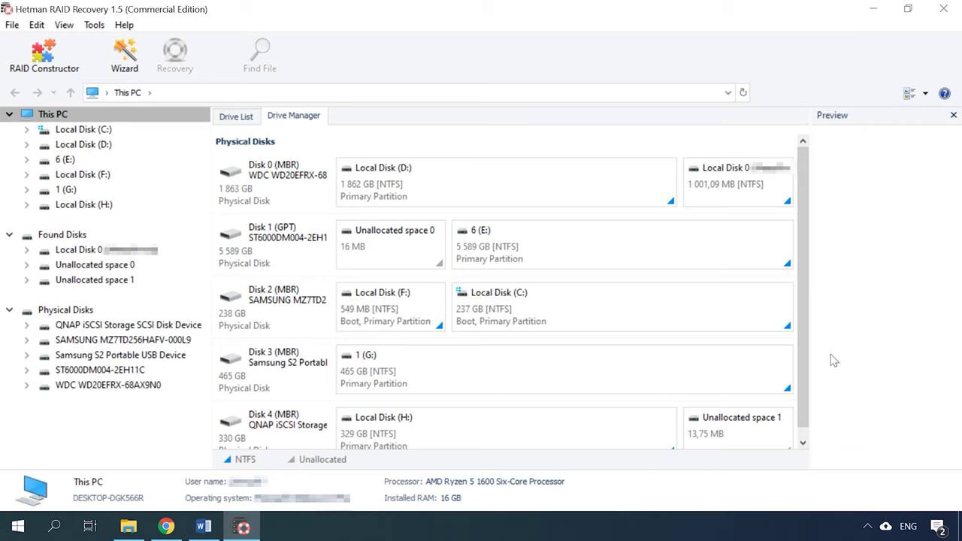
In Hetman RAID Recovery, mount the image iSCSI-q330-606d5c77.000 from drive G: as a disk, with all file types shown.
left_click(94, 25)
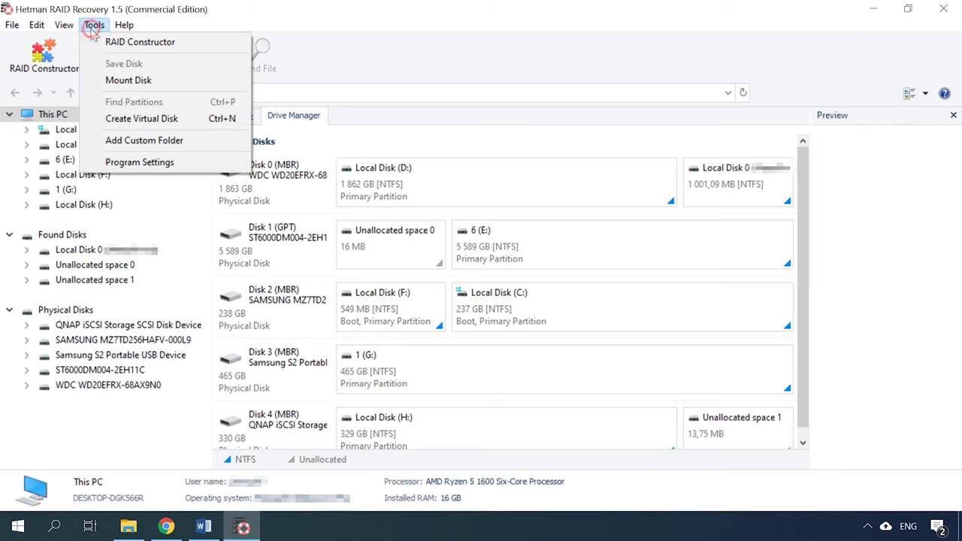
left_click(129, 80)
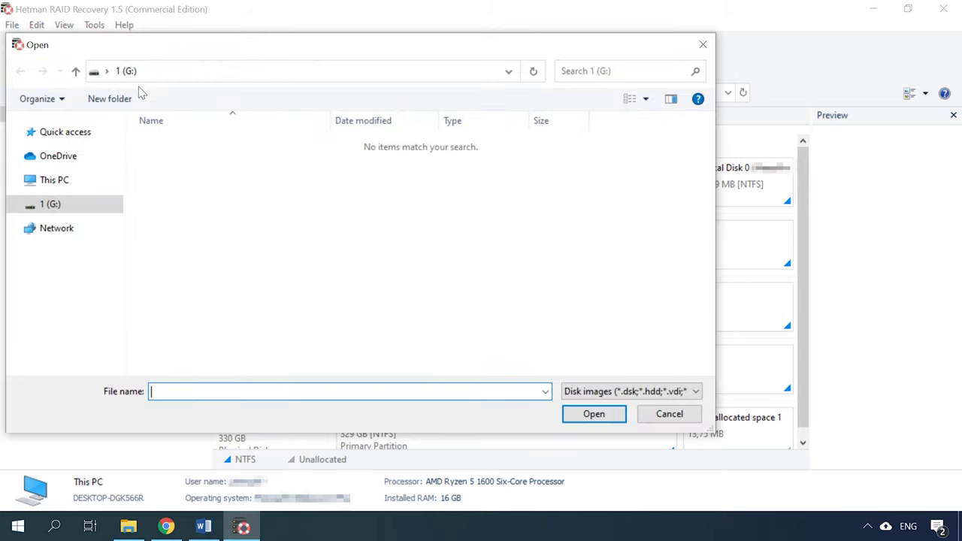
left_click(64, 204)
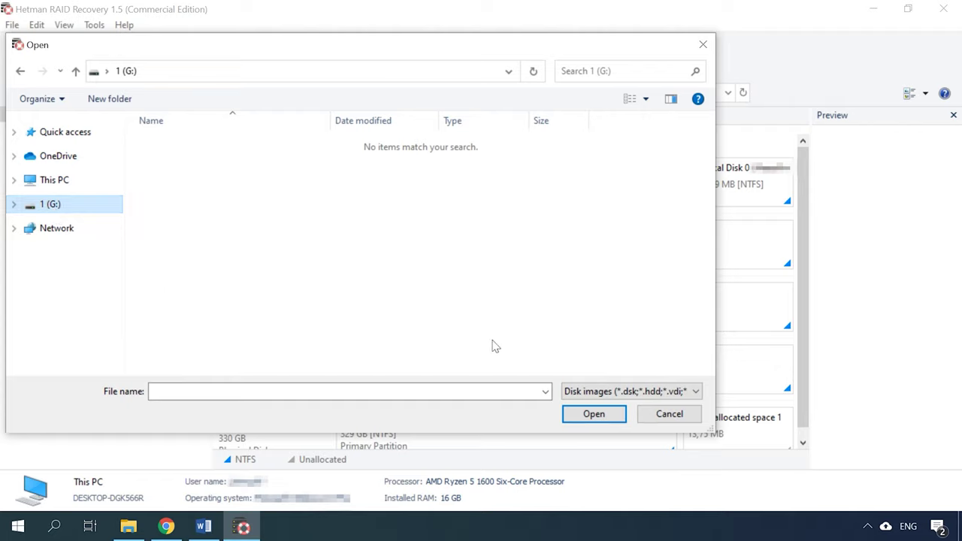
left_click(635, 391)
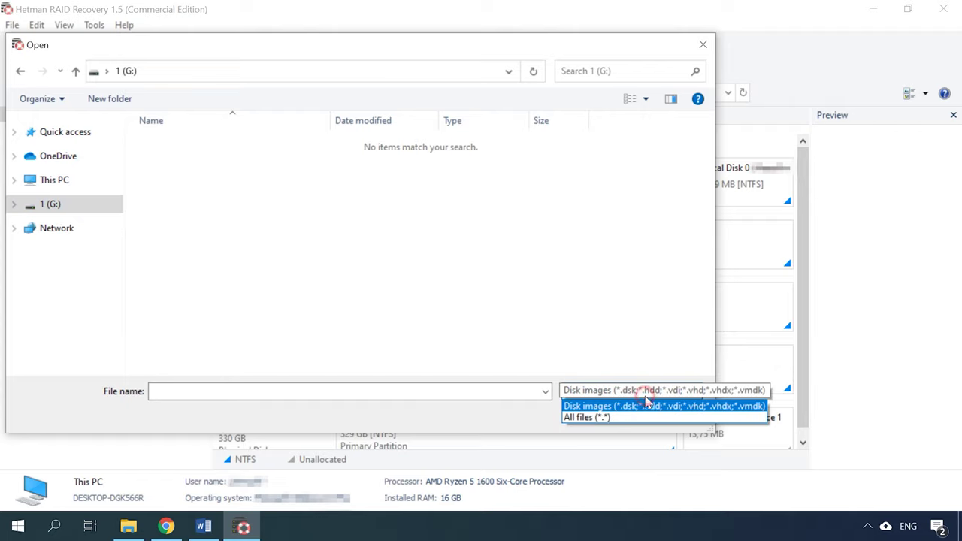
left_click(601, 418)
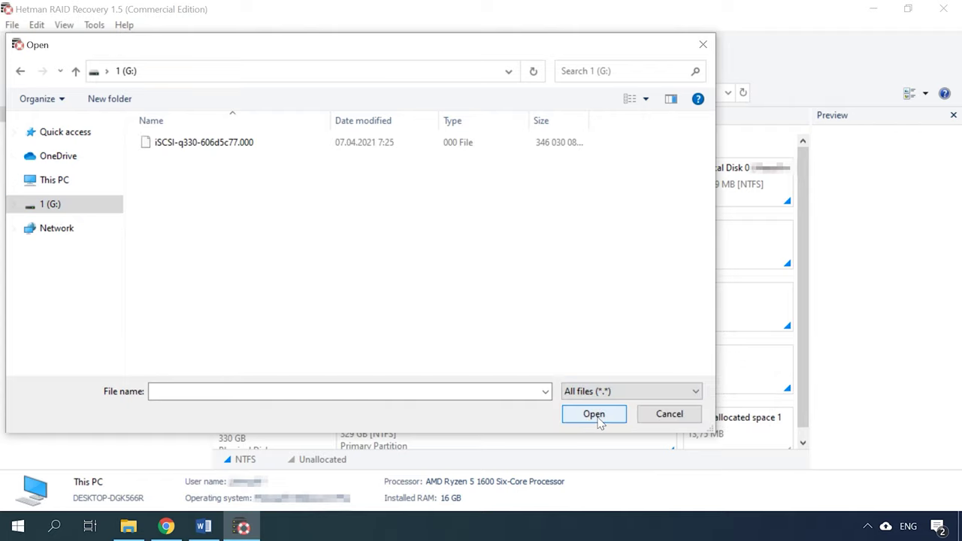
left_click(199, 145)
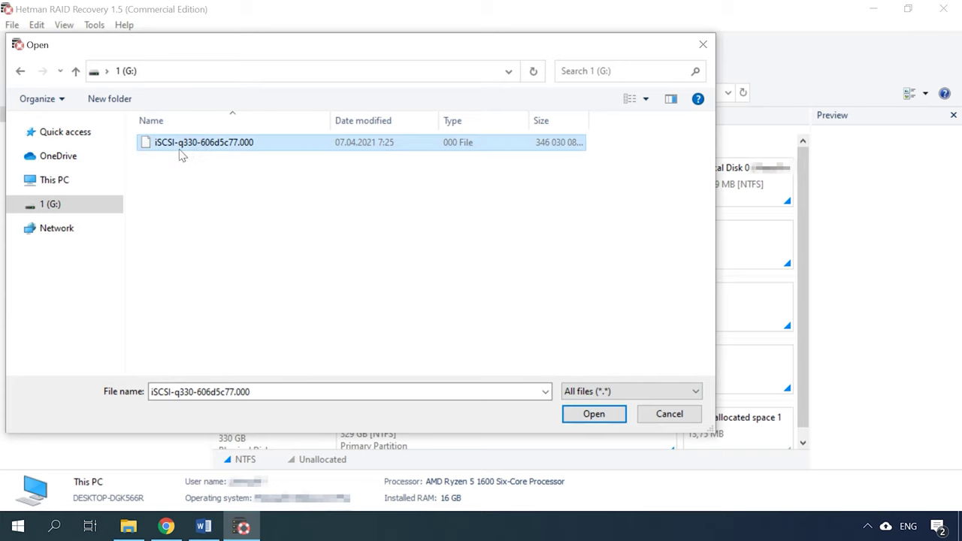
left_click(600, 420)
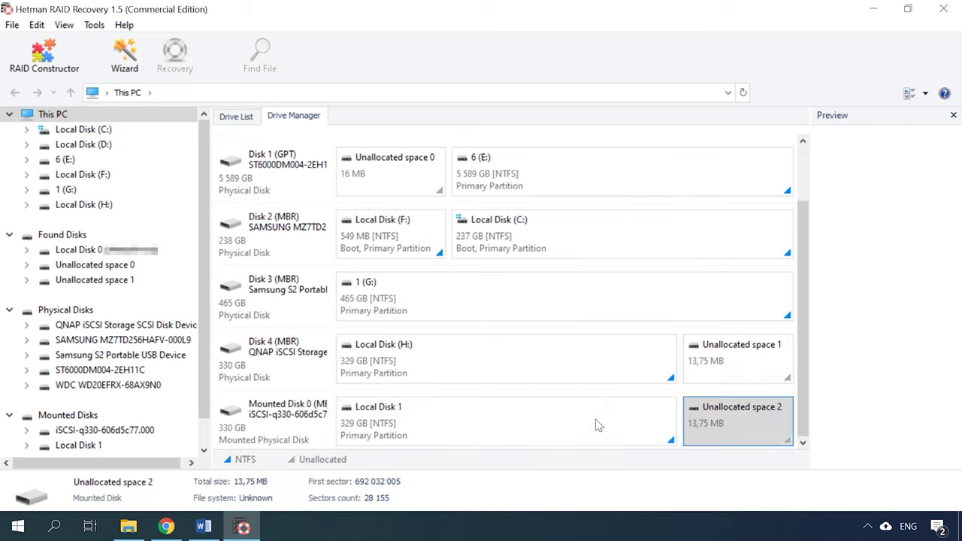
Run a full NTFS analysis with content-aware analysis on Local Disk 1 of the mounted image and close the wizard.
left_click(474, 423)
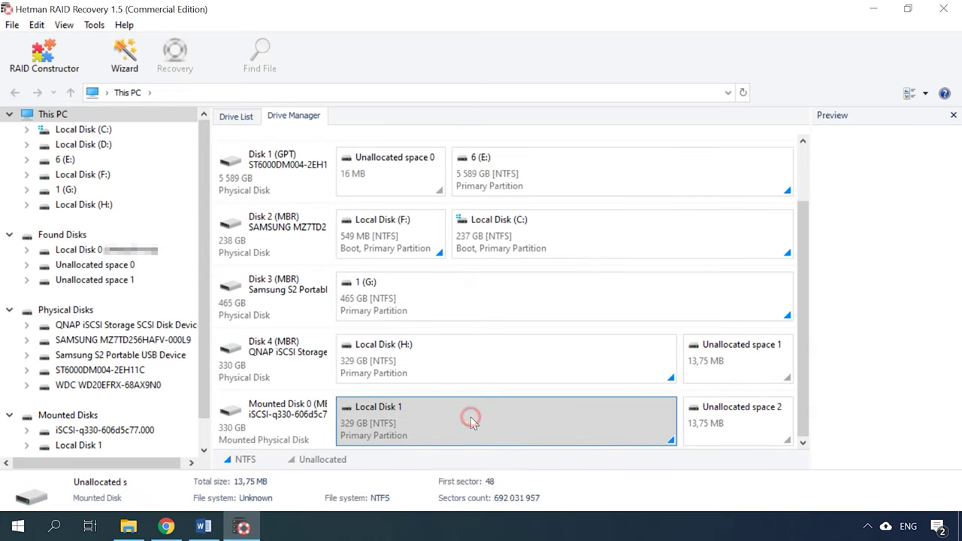
right_click(458, 417)
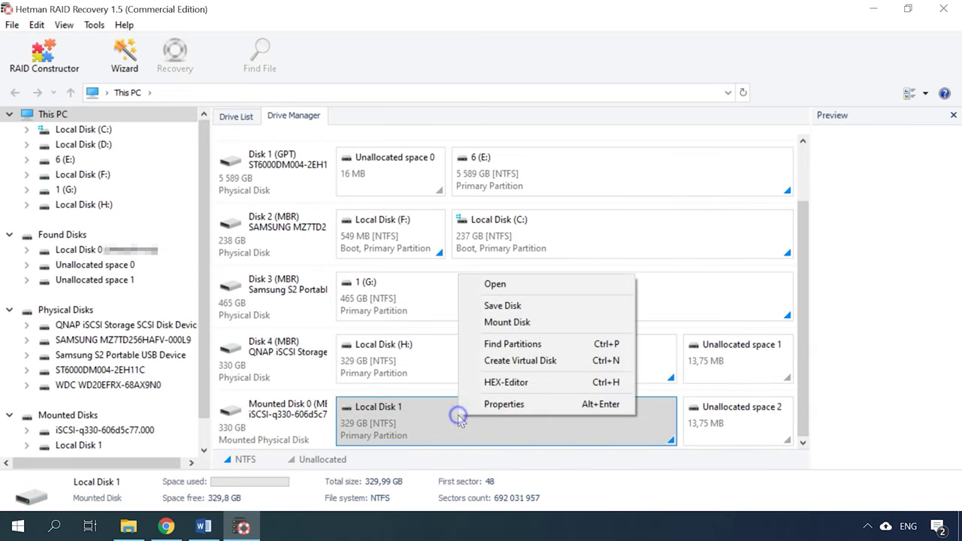
left_click(515, 286)
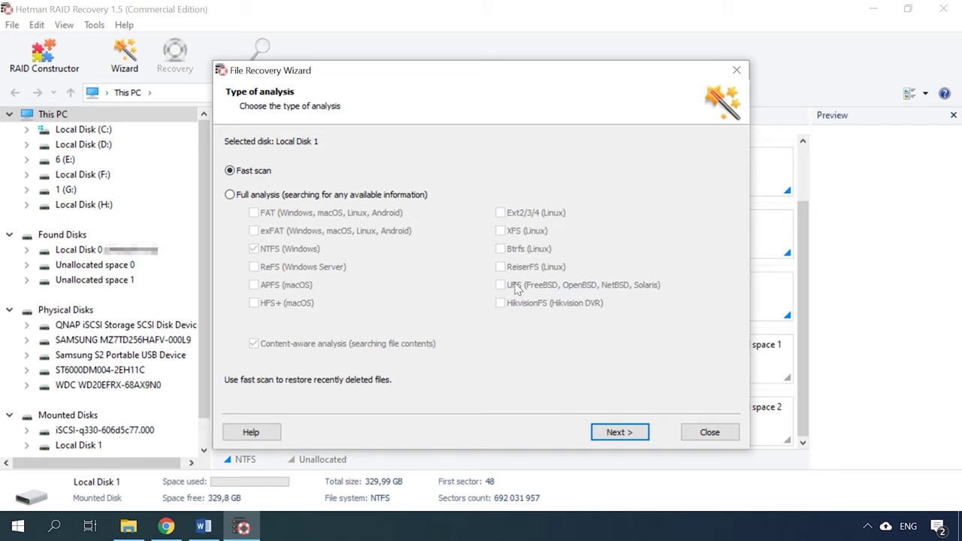
left_click(239, 197)
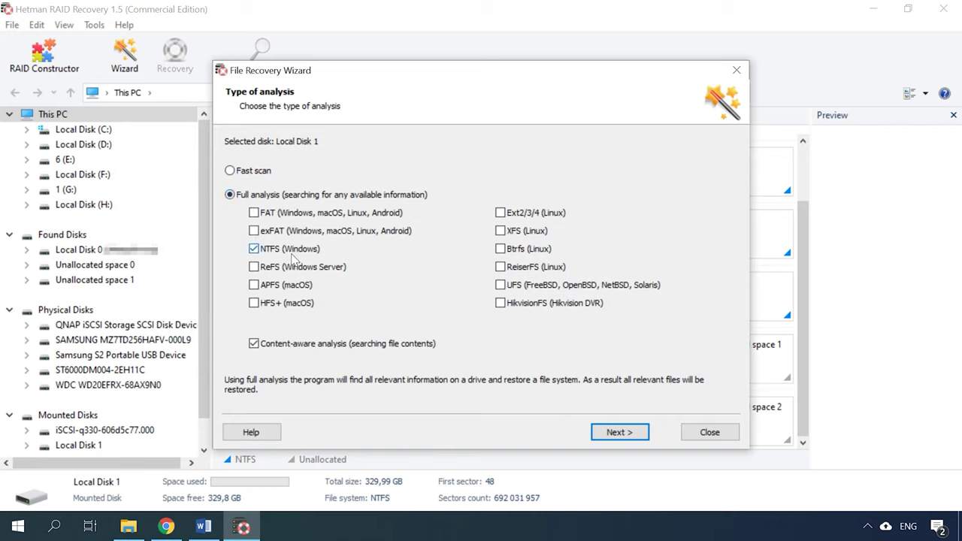
left_click(295, 346)
left_click(619, 434)
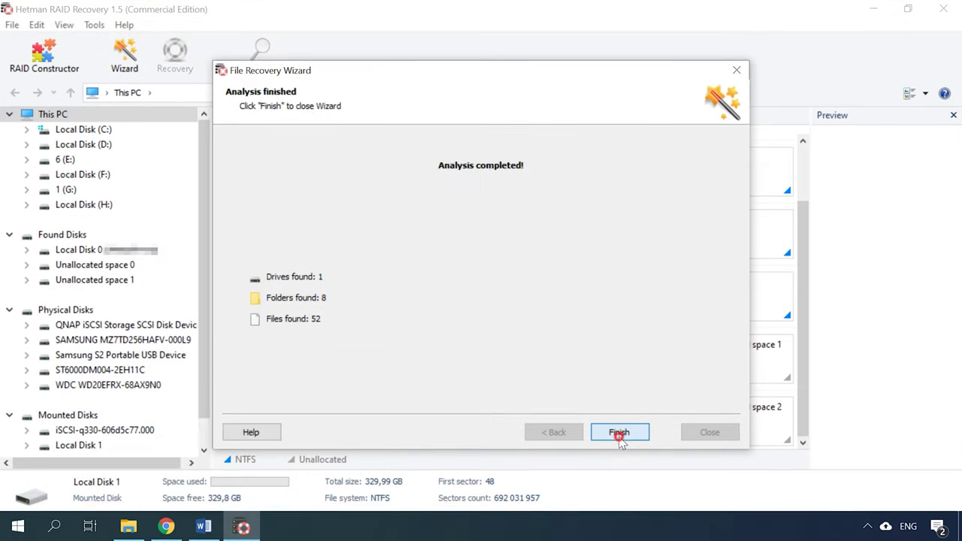
left_click(619, 433)
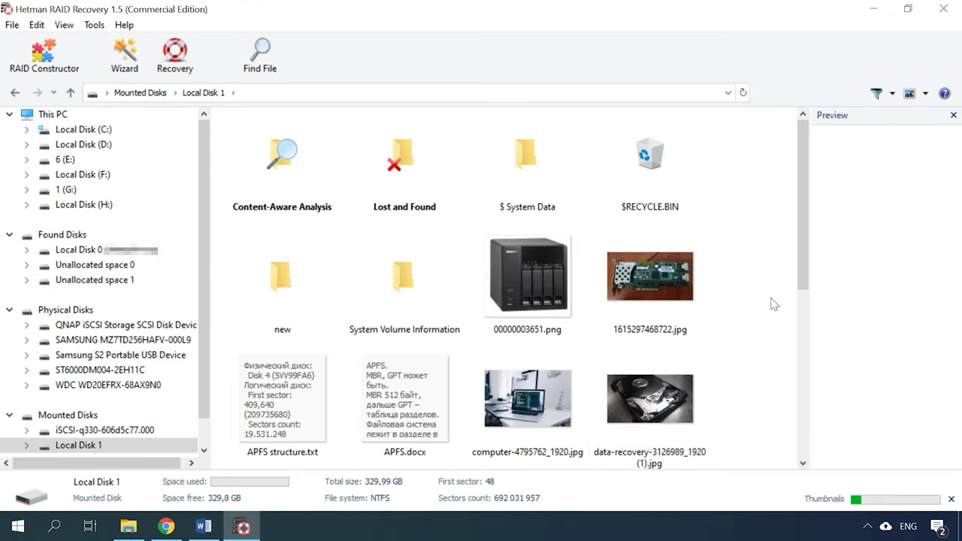
Browse the files found on Local Disk 1 and preview Redmi.jpg and office-583839_1920.jpg.
left_click(800, 268)
left_click_drag(800, 268, 806, 439)
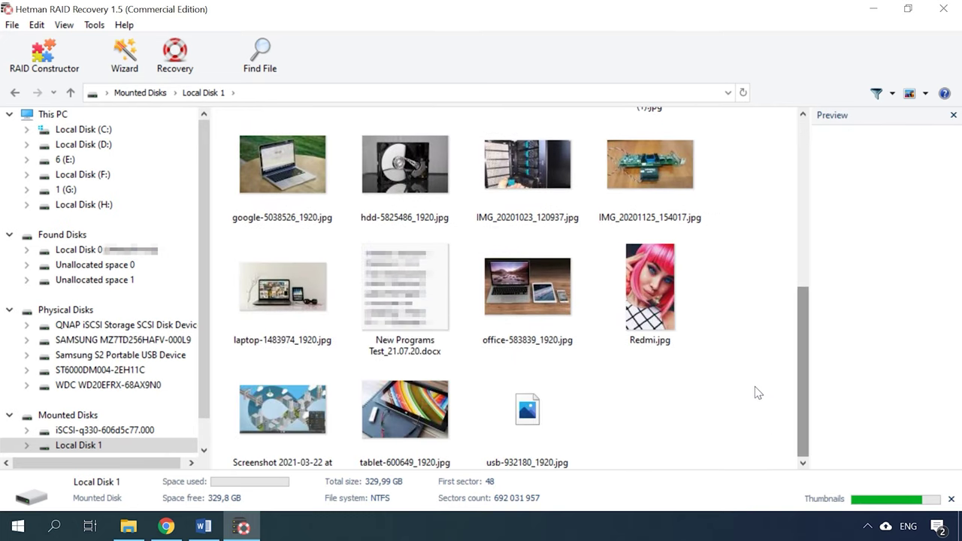
left_click(665, 333)
left_click(541, 318)
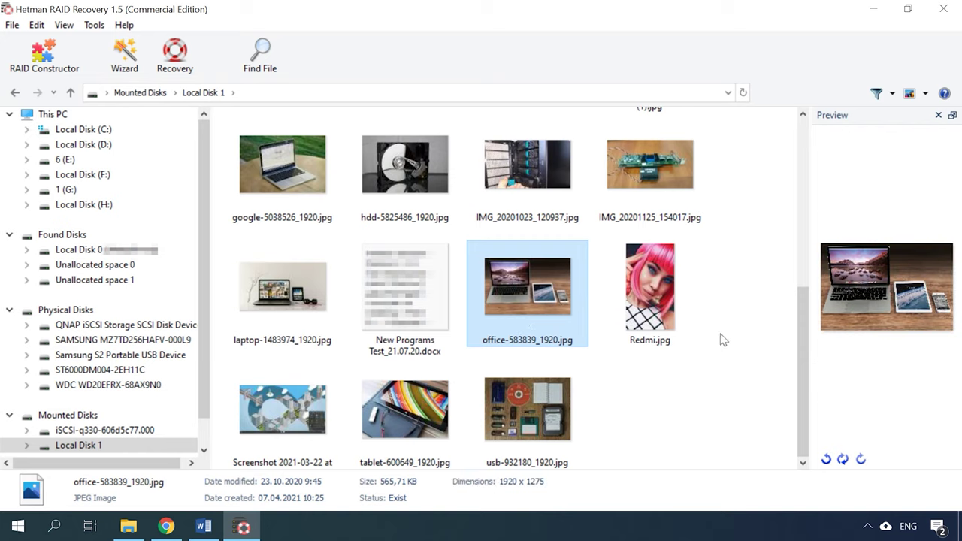
Recover the files from google-5038526_1920.jpg through usb-932180_1920.jpg to the hard disk folder C:\1\.
left_click_drag(732, 171, 280, 452)
left_click(176, 71)
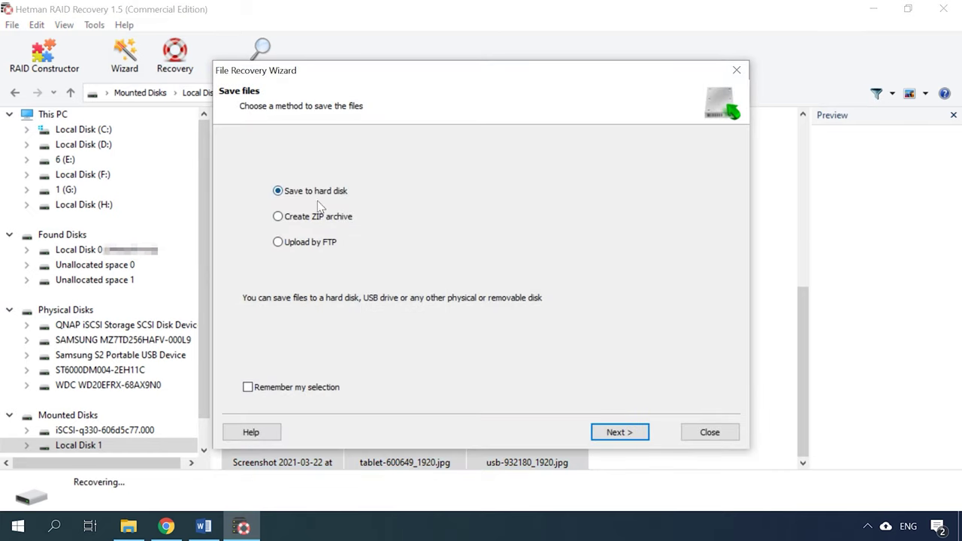
left_click(622, 438)
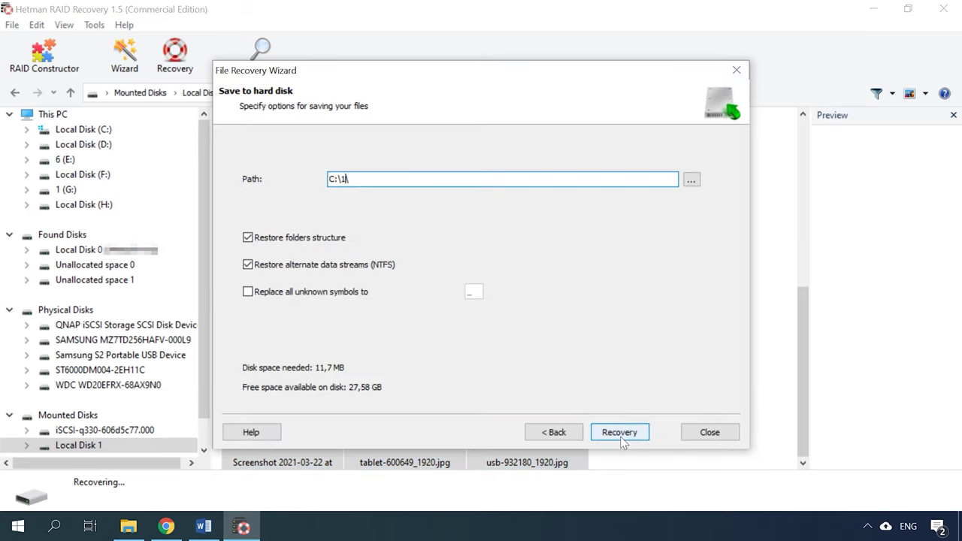
left_click(622, 436)
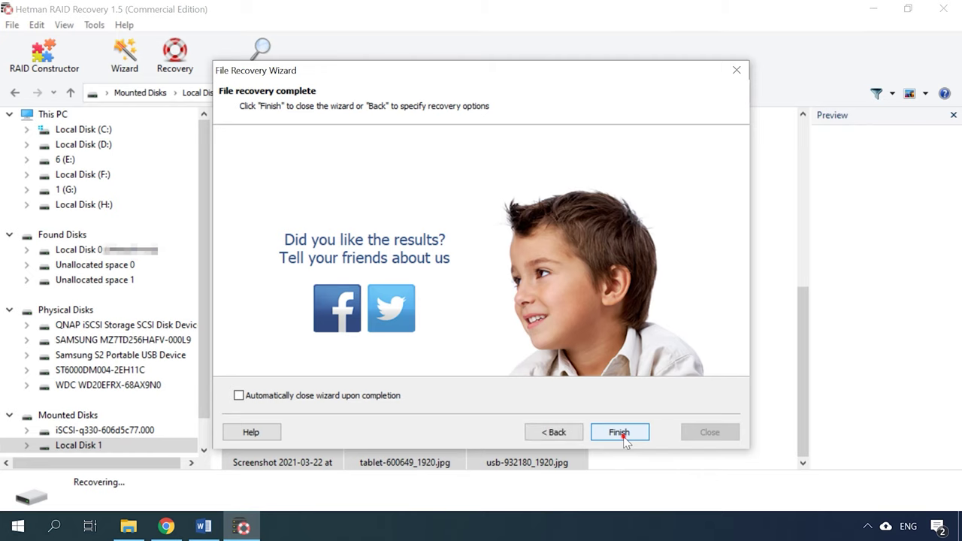
left_click(621, 436)
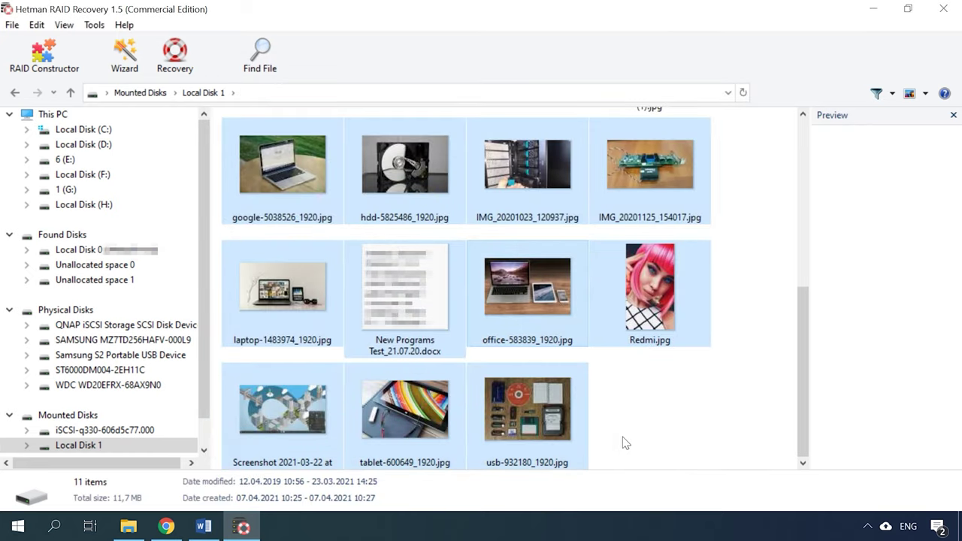
Switch to File Explorer, open folder 1 on Local Disk (C:), and check the recovered Screenshot, office and usb images.
left_click(132, 529)
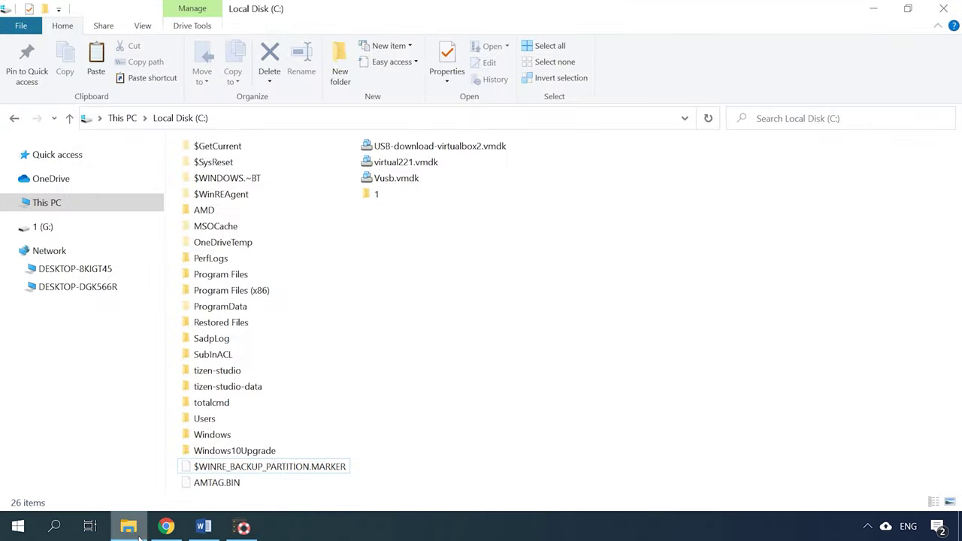
double_click(372, 194)
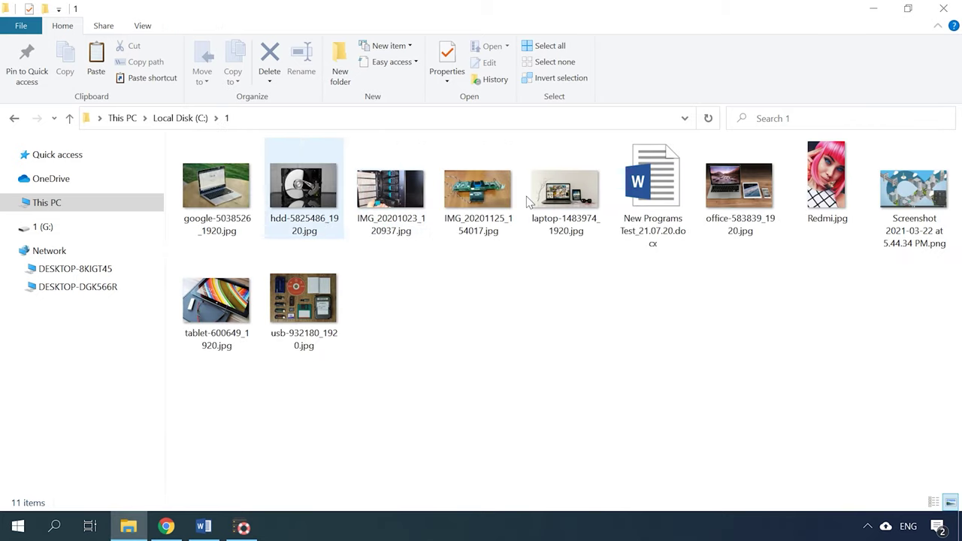
left_click(937, 197)
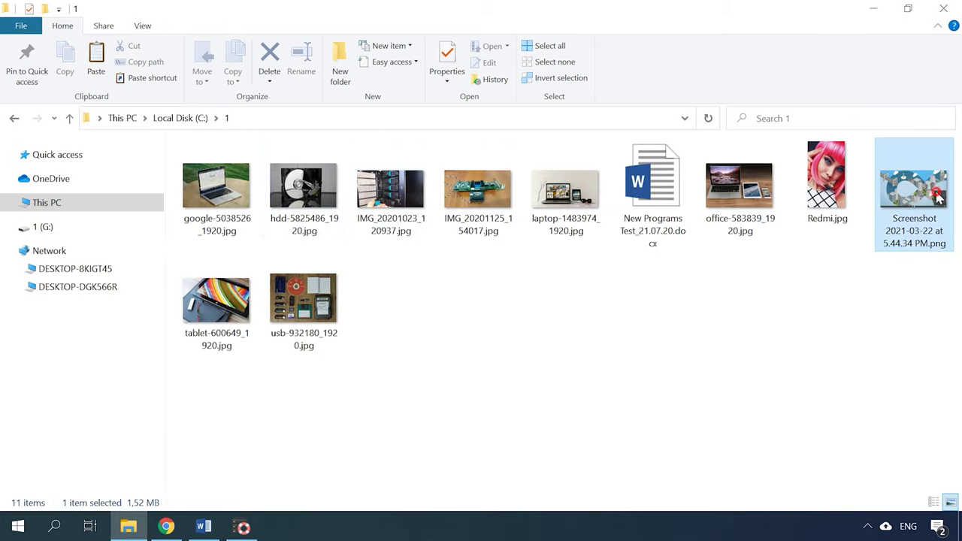
left_click(758, 197)
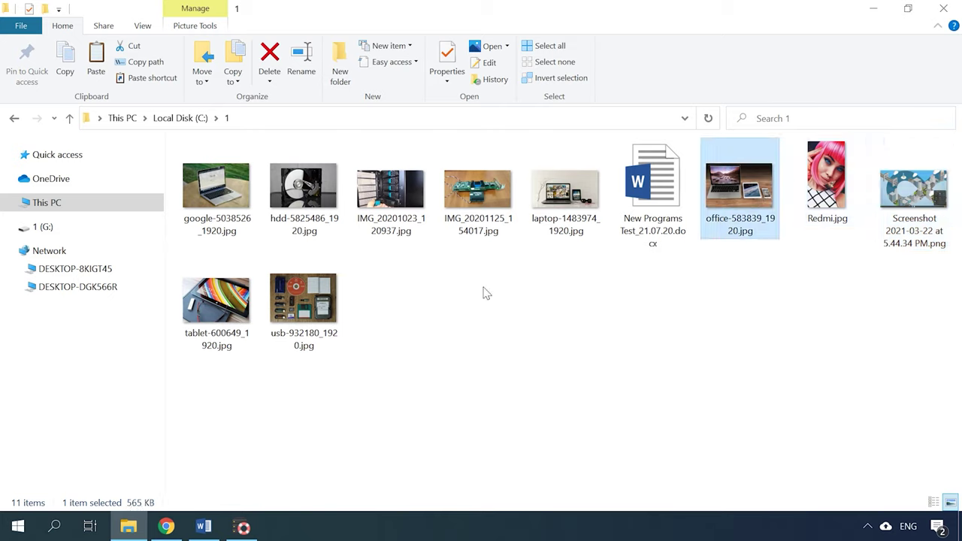
left_click(301, 309)
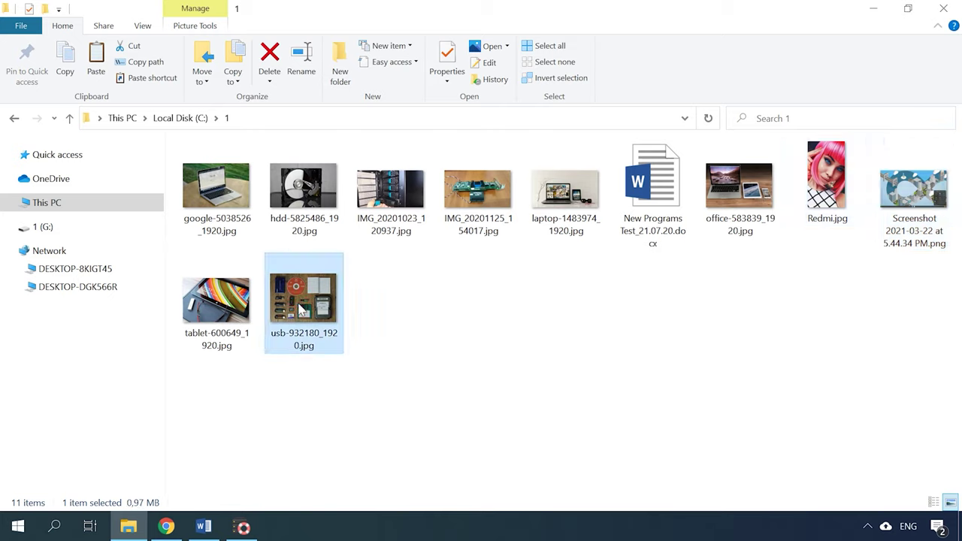